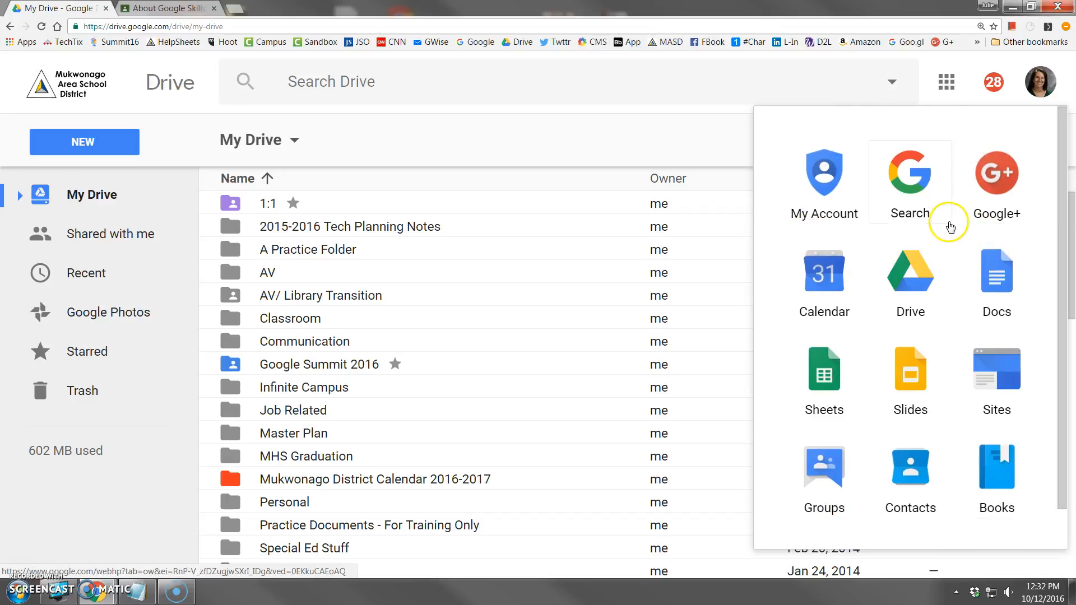
# Open Google Calendar and compare its calendar list with the classes on the Google Classroom home page.
pyautogui.click(826, 297)
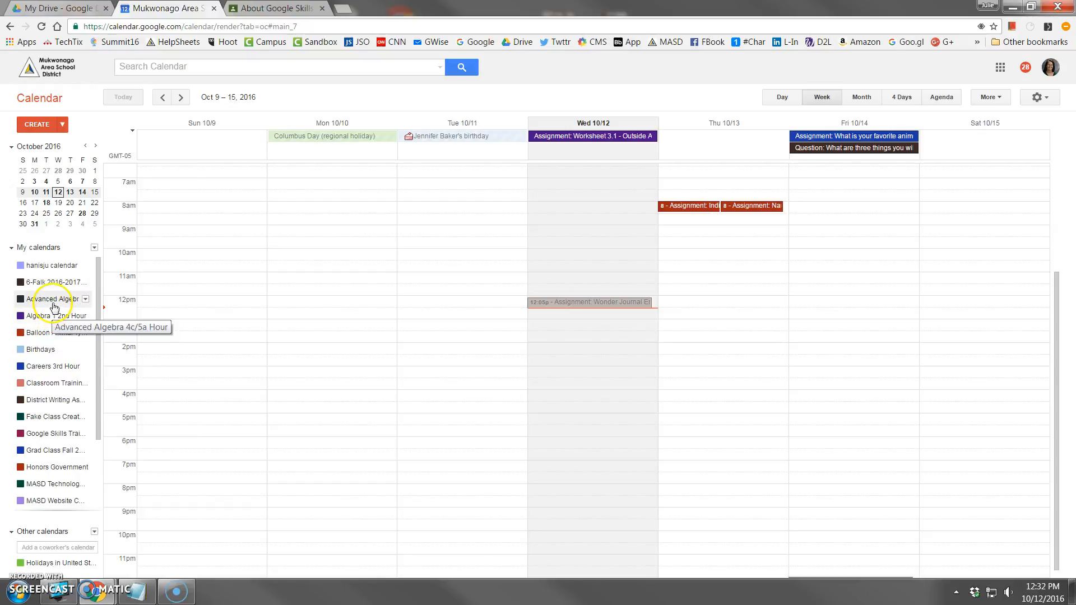
pyautogui.click(268, 9)
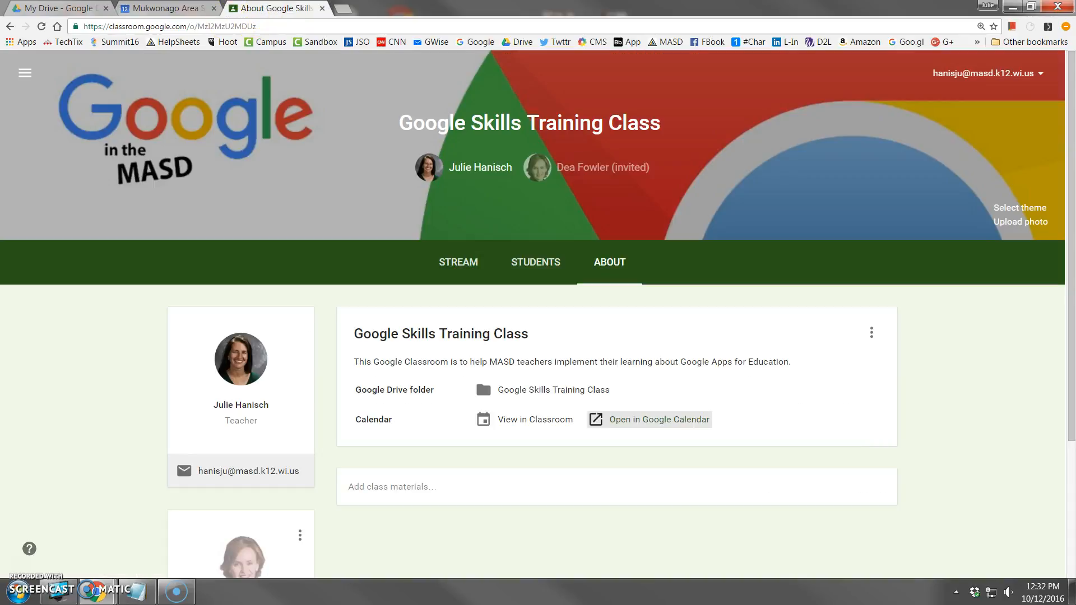
pyautogui.click(25, 73)
pyautogui.click(76, 104)
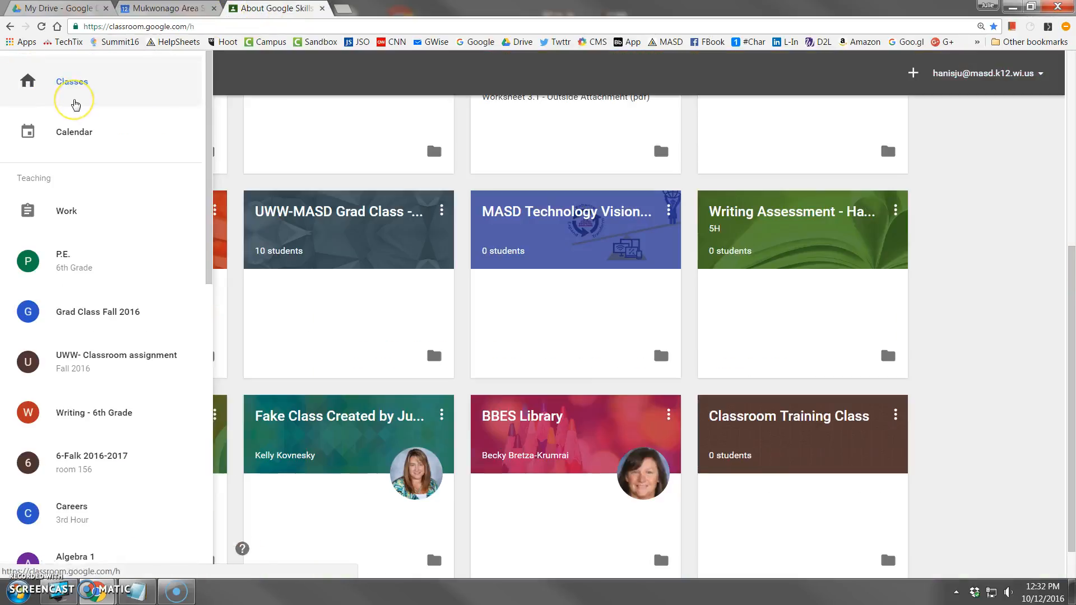
pyautogui.scroll(-1, 555, 474)
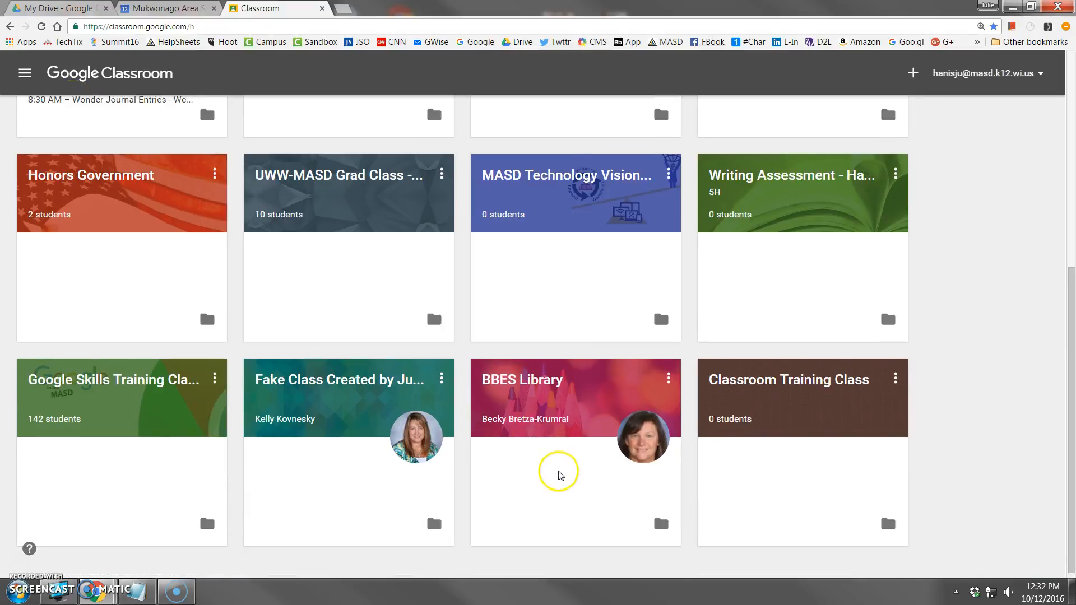
pyautogui.scroll(6, 558, 474)
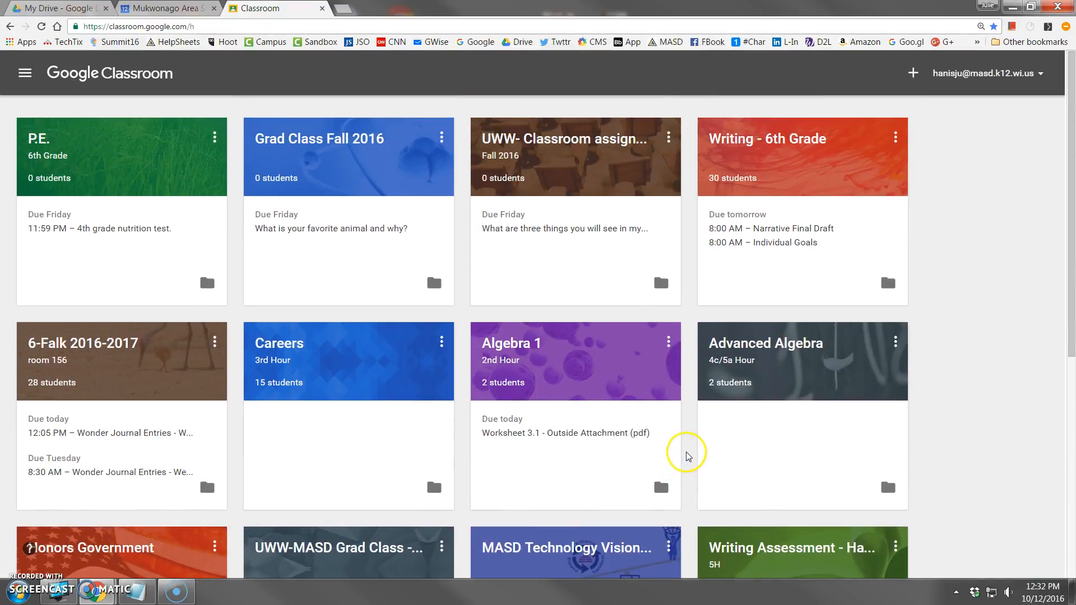
pyautogui.click(162, 12)
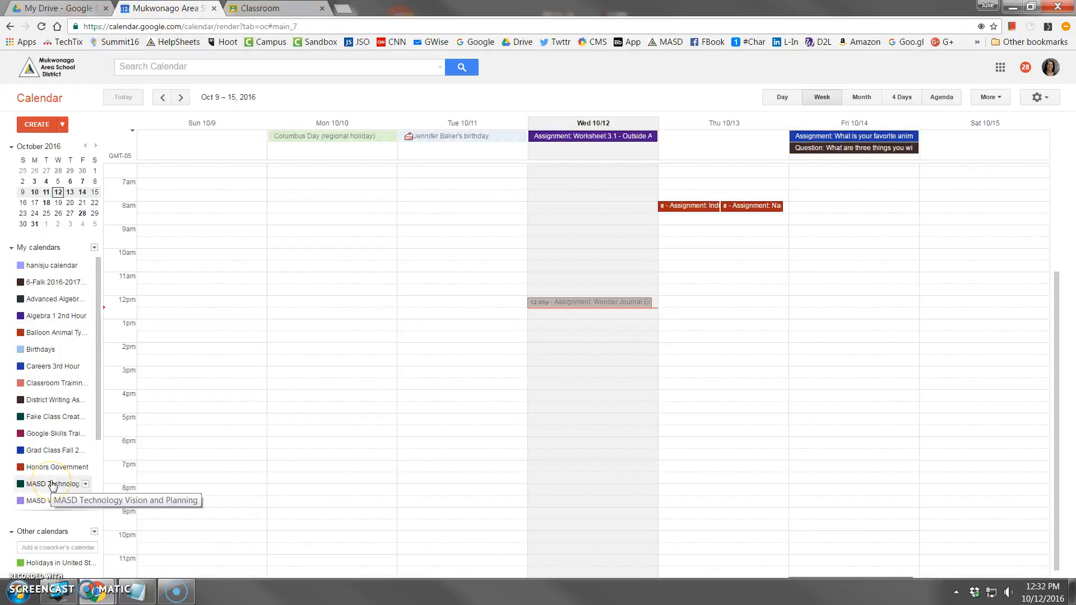
pyautogui.click(283, 9)
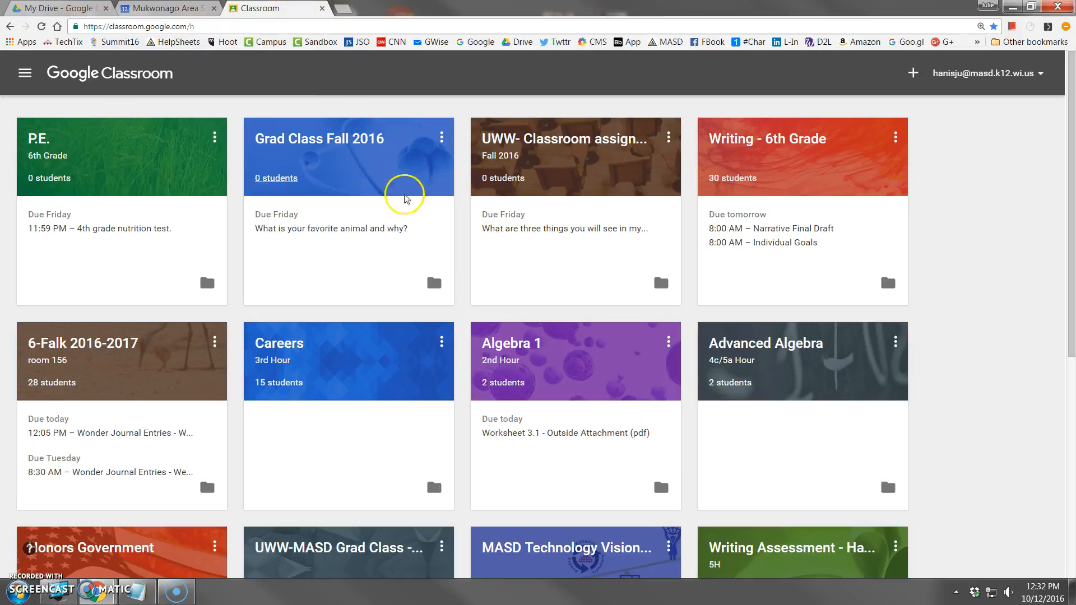
# Open the Google Skills Training Class in Google Classroom.
pyautogui.scroll(-5, 443, 336)
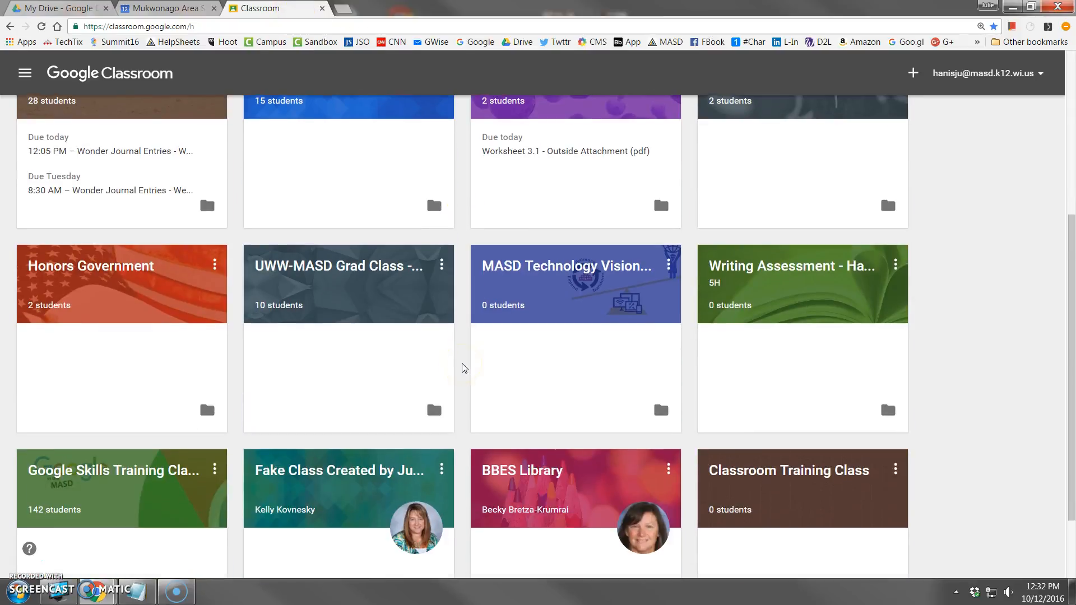
pyautogui.scroll(-2, 464, 365)
pyautogui.click(160, 376)
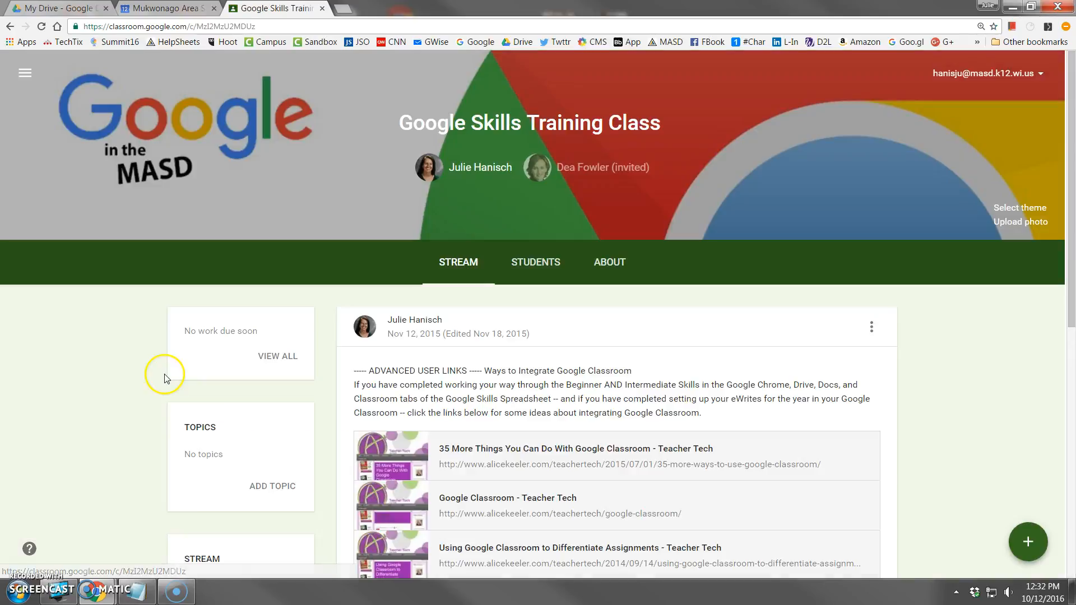
# Start a new assignment titled "Practice Work" in the Google Skills Training Class.
pyautogui.moveTo(1023, 546)
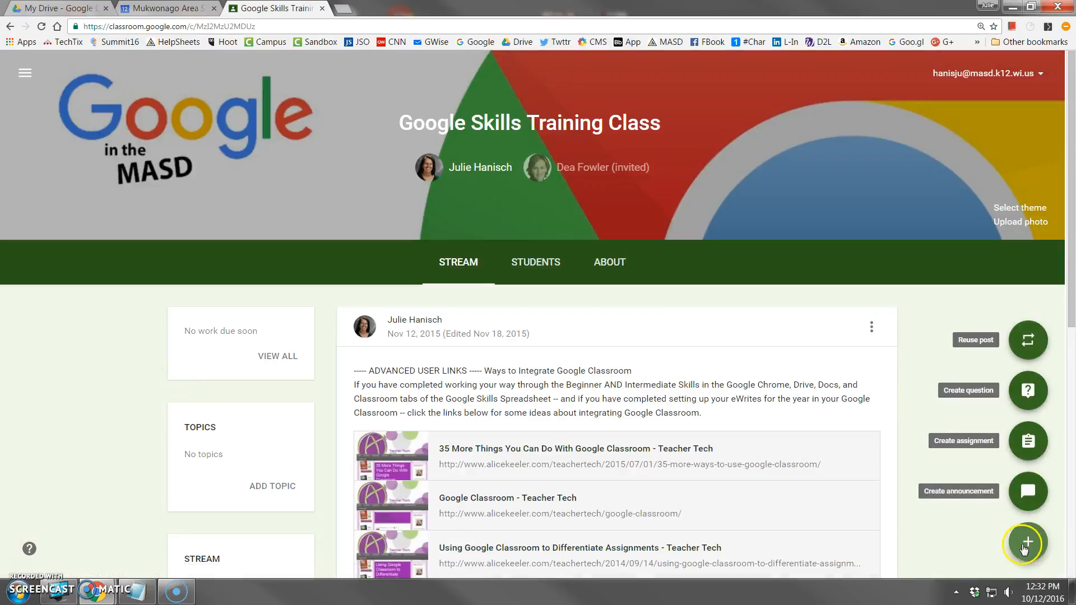
pyautogui.click(1029, 443)
pyautogui.click(264, 306)
pyautogui.write('Practice Work')
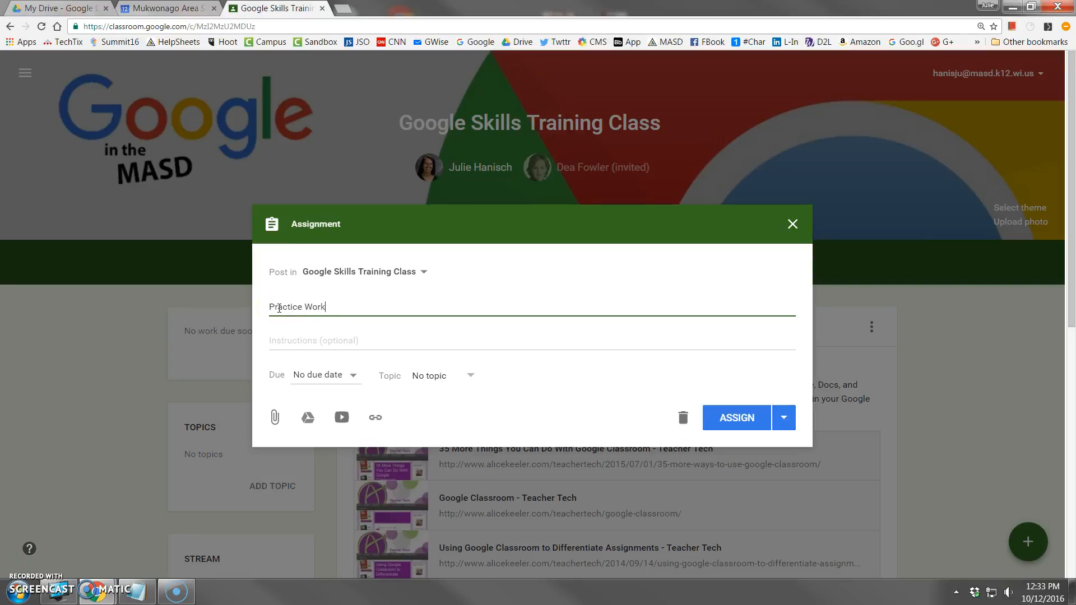
# Set the assignment's due date to Oct 17, 2016 at 8:00 AM and assign it to the class.
pyautogui.click(352, 376)
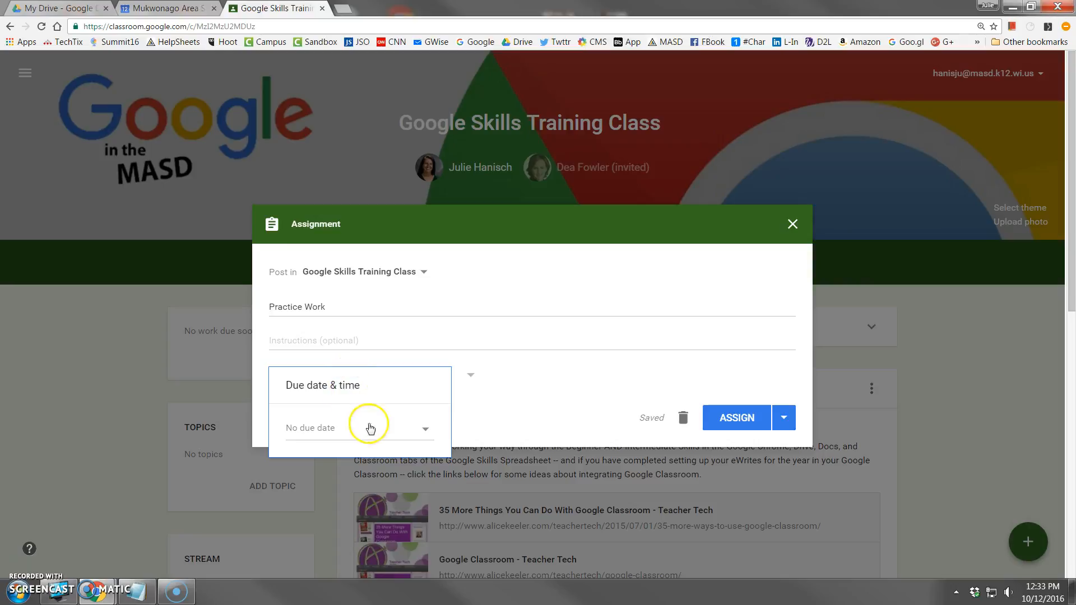
pyautogui.click(423, 433)
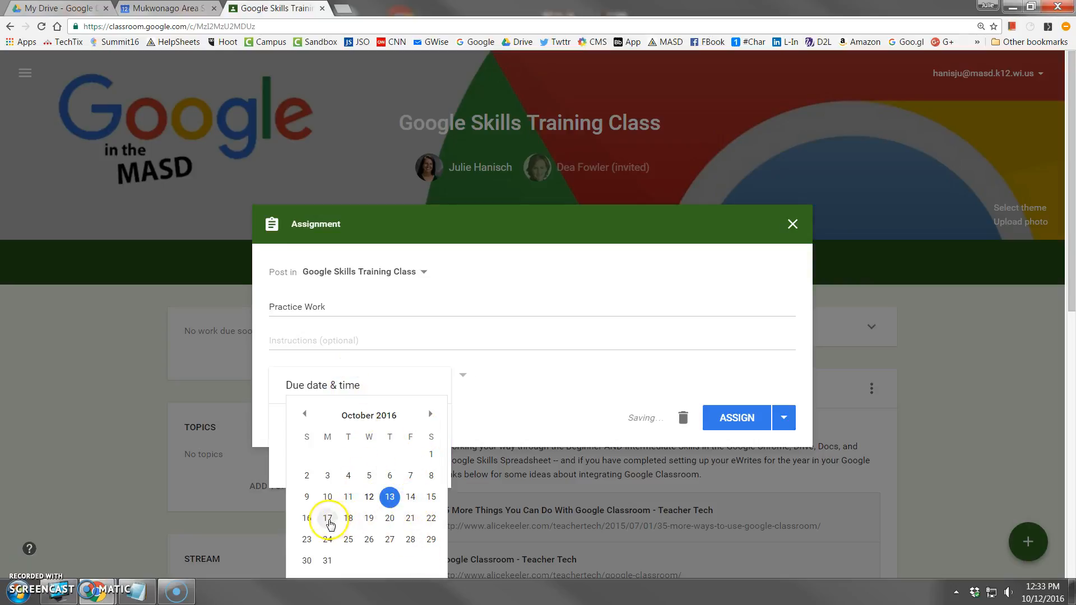
pyautogui.click(329, 520)
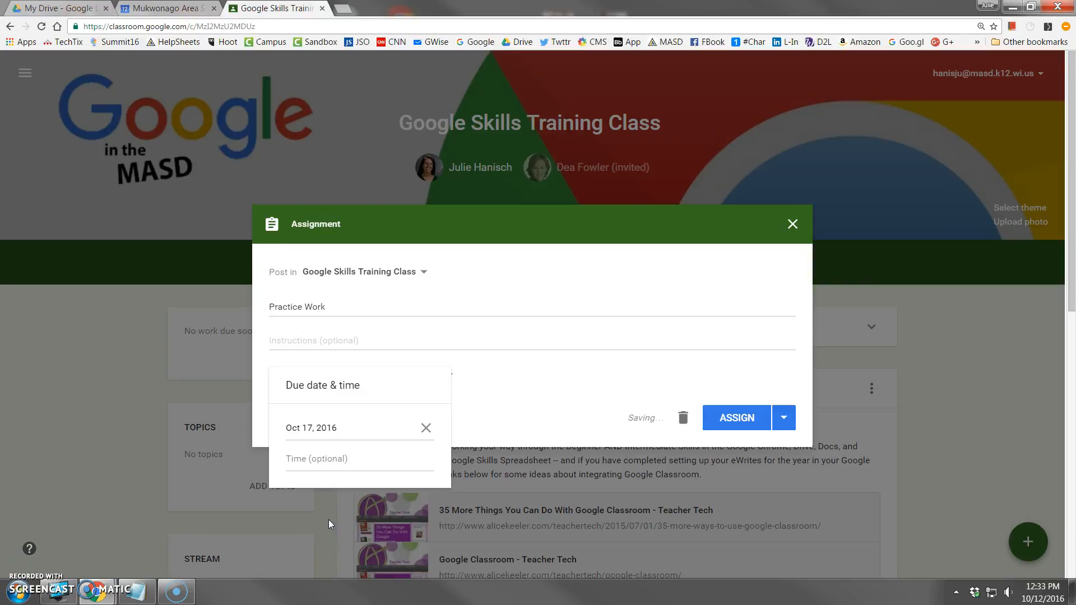
pyautogui.click(306, 458)
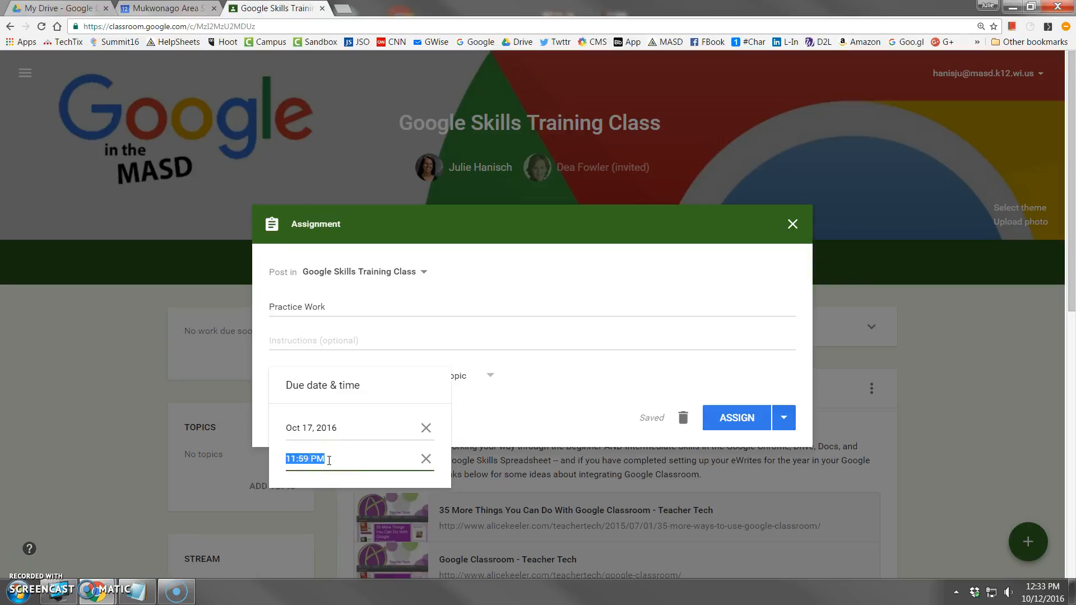
pyautogui.write('8:00 AM')
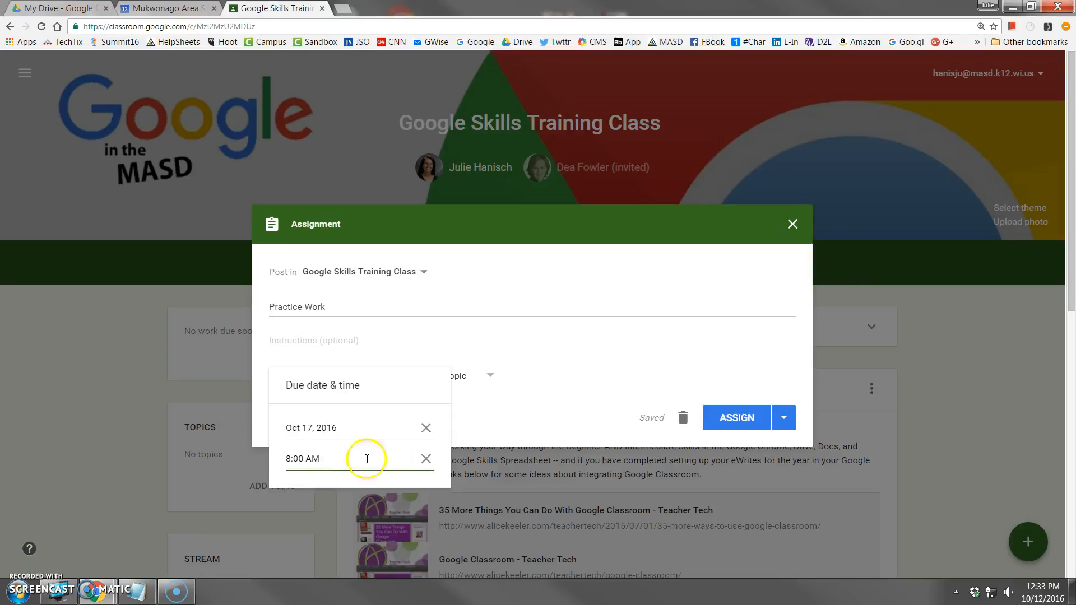
pyautogui.click(403, 339)
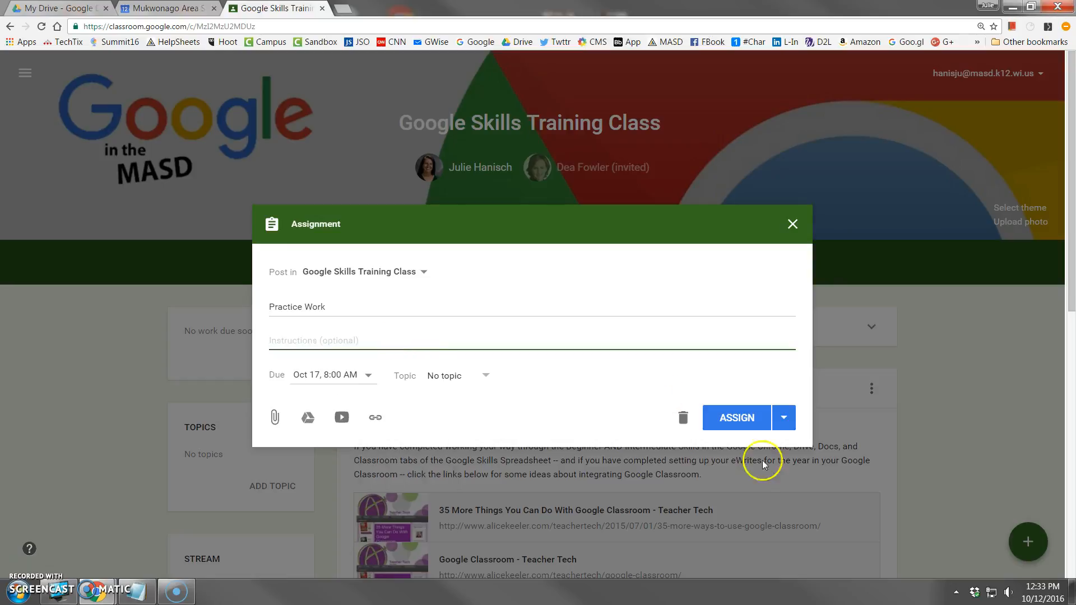
pyautogui.click(749, 421)
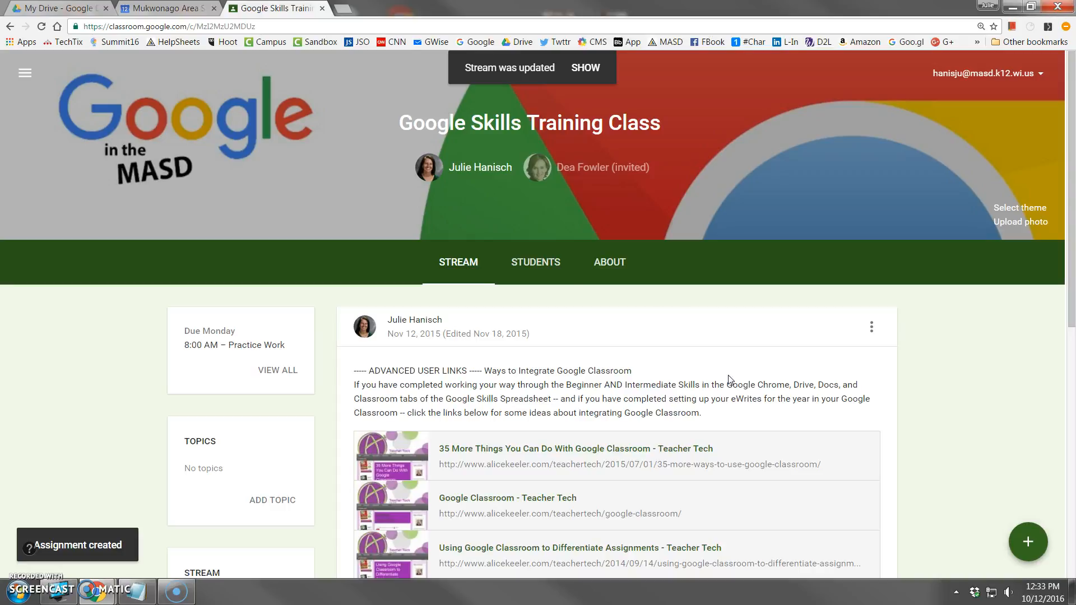
# View the class calendar within Classroom for the week of Oct 16 - Oct 22, 2016.
pyautogui.click(608, 265)
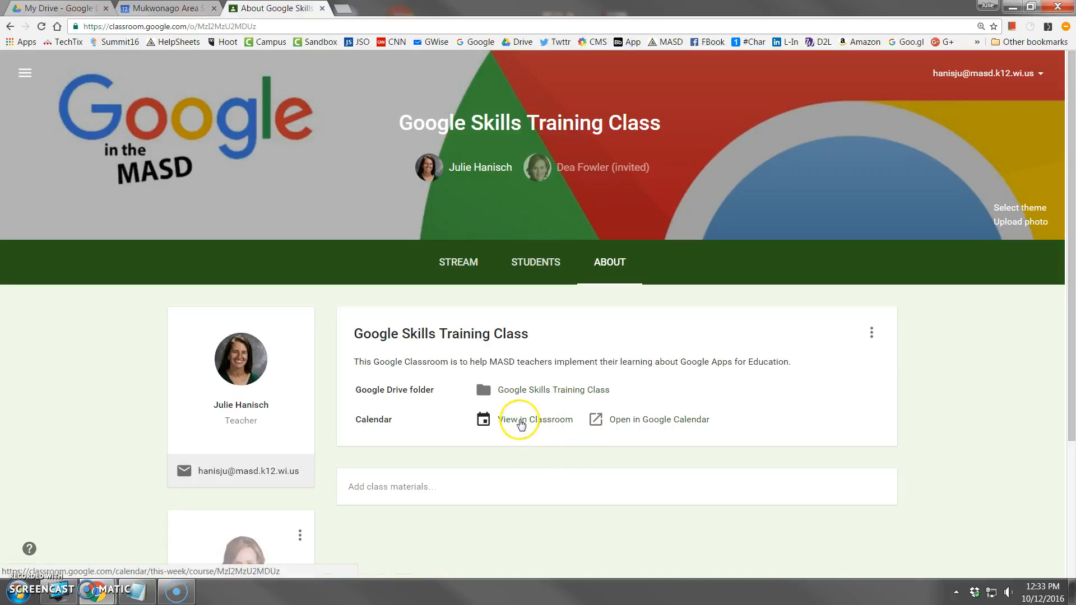
pyautogui.click(521, 425)
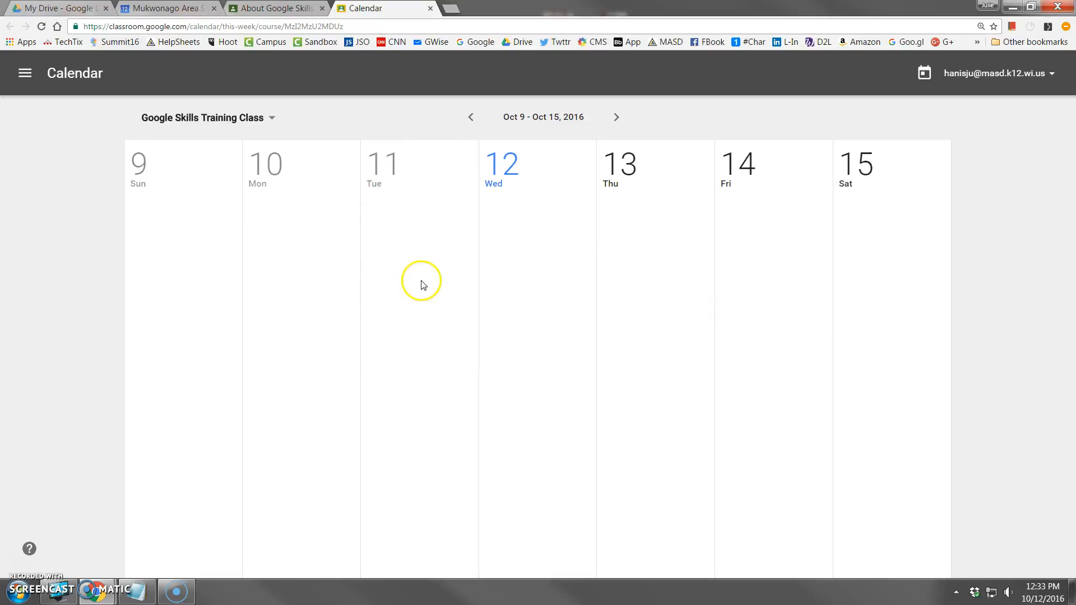
pyautogui.click(615, 117)
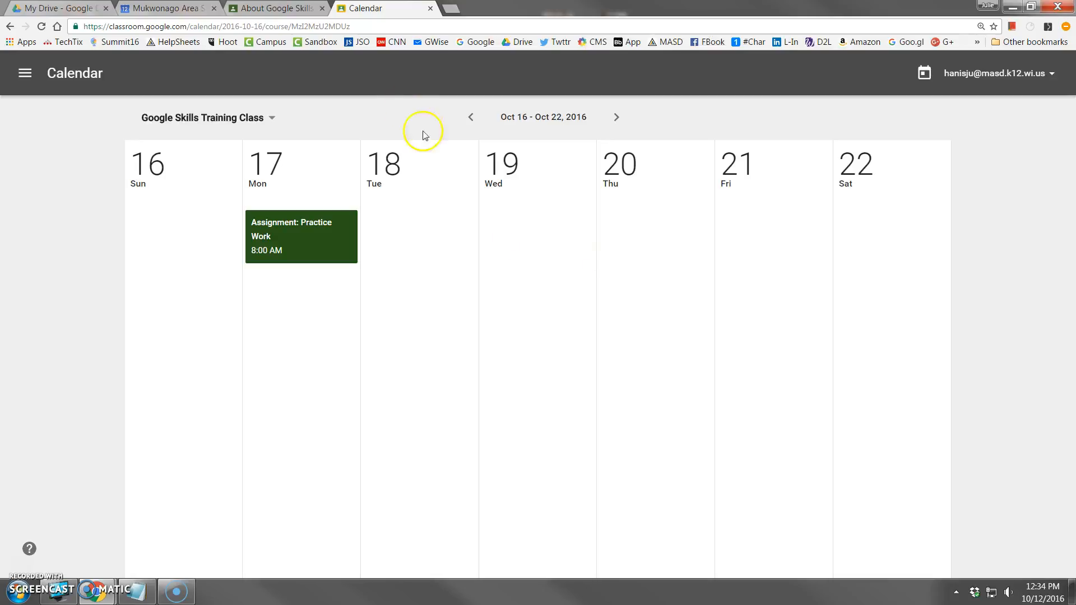
# Open the class calendar in Google Calendar and view the week of Oct 16 – 22, 2016 with the Google Skills Training Class calendar hidden.
pyautogui.click(272, 10)
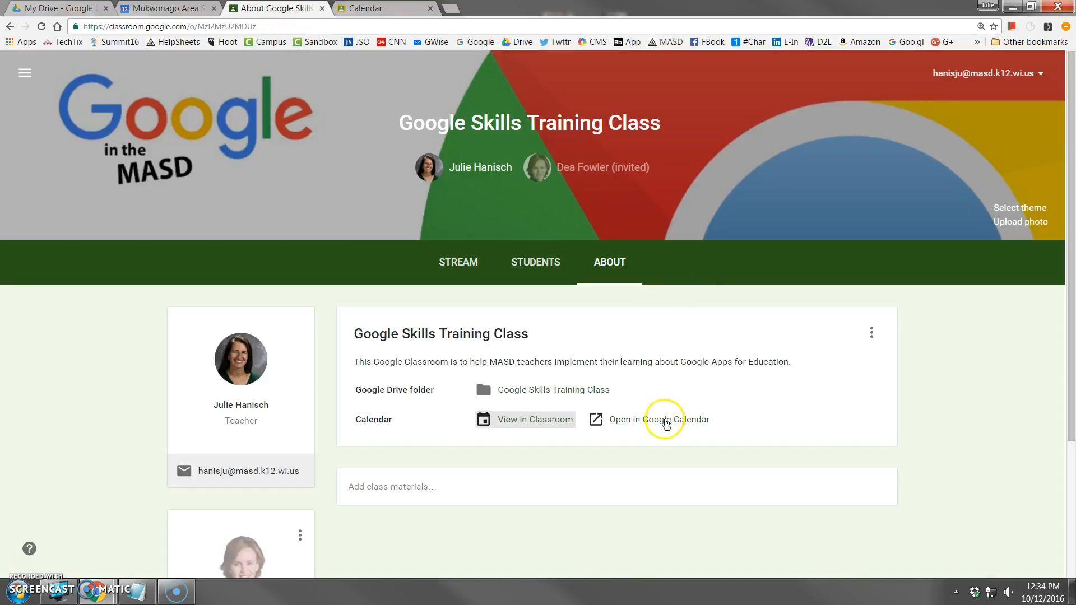
pyautogui.click(633, 420)
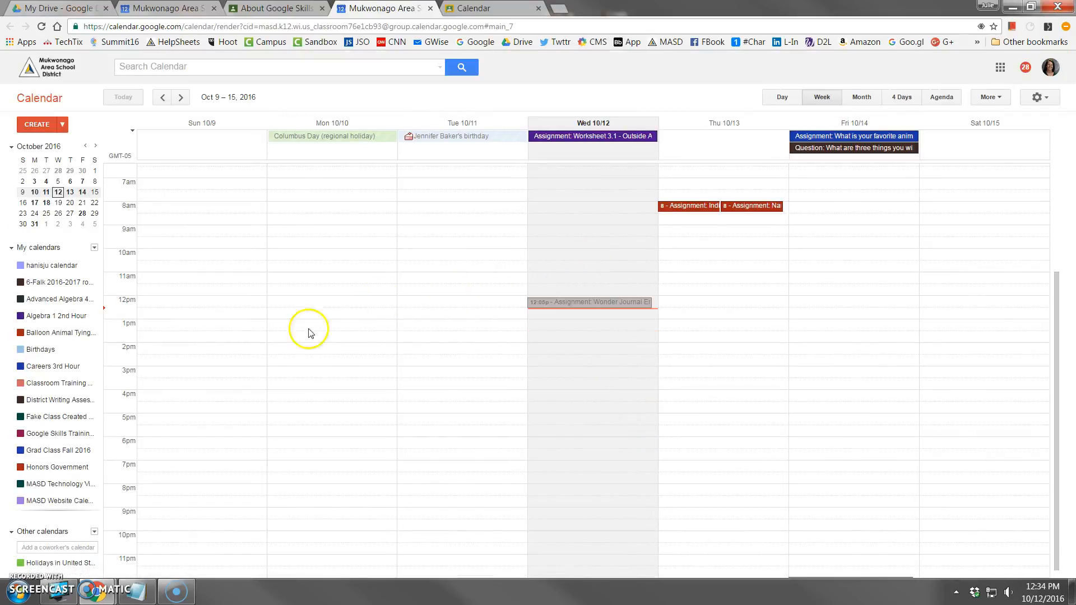
pyautogui.click(57, 440)
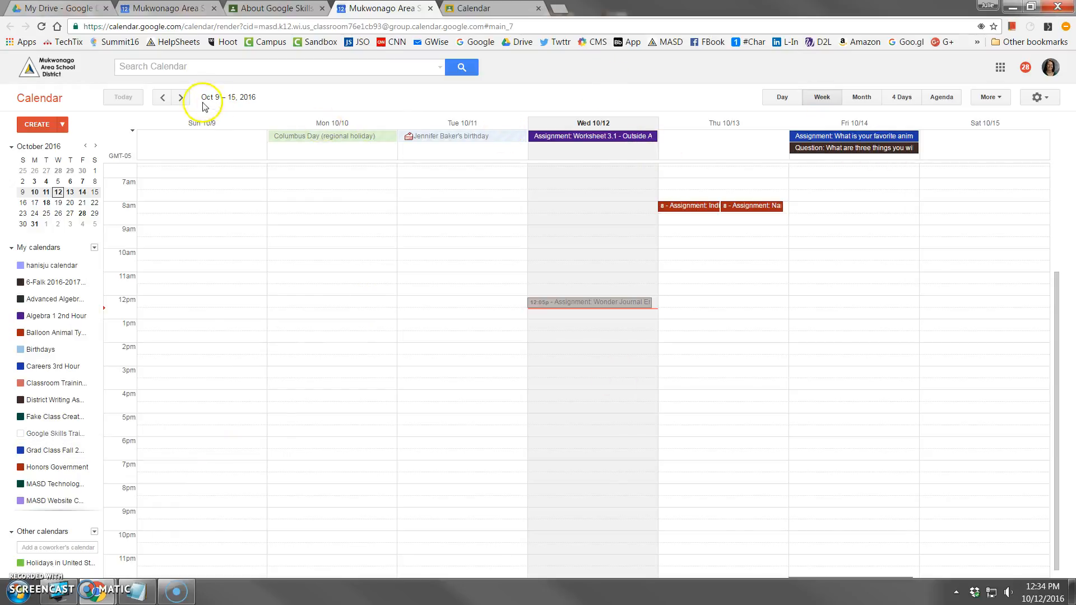
pyautogui.click(180, 97)
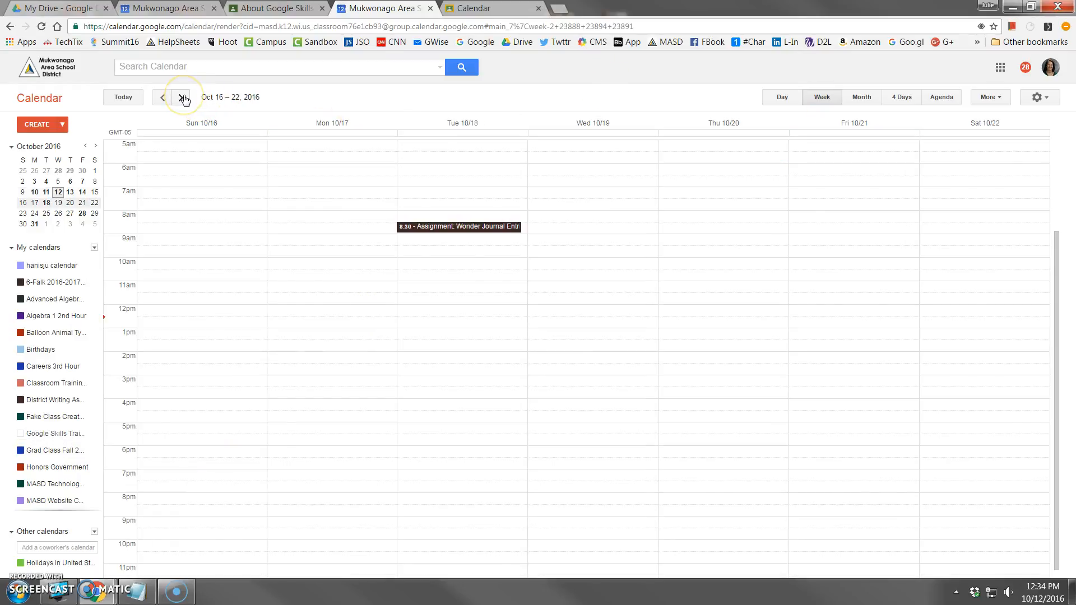
pyautogui.click(469, 231)
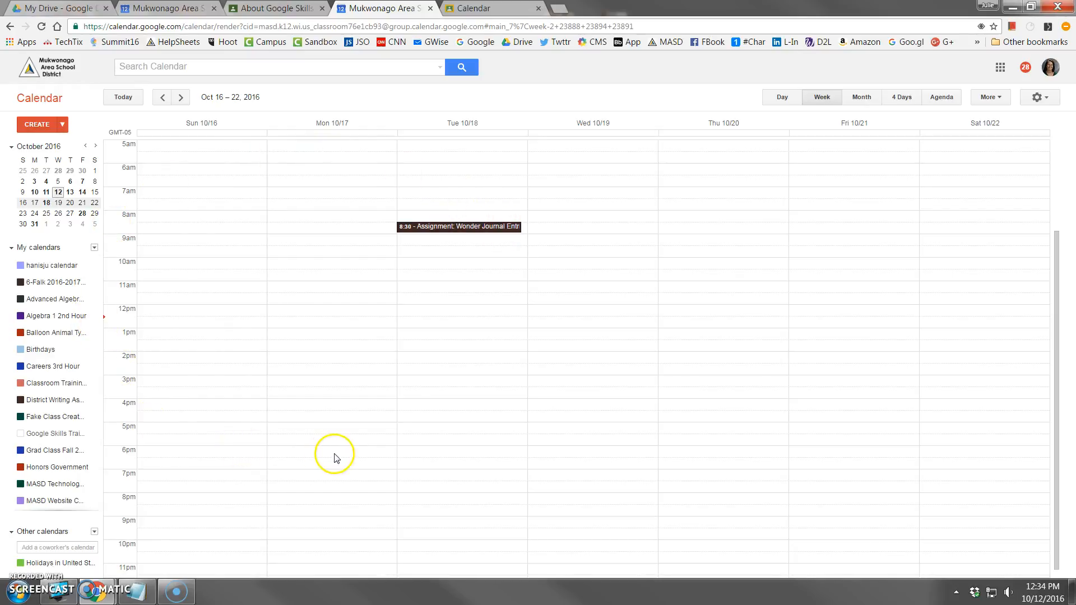
pyautogui.click(999, 67)
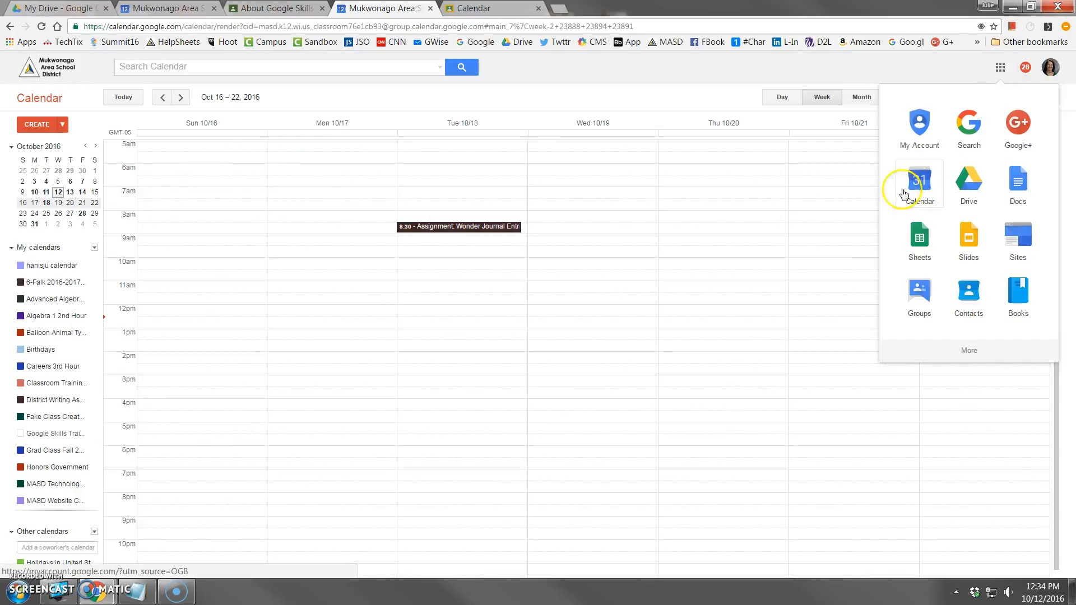
pyautogui.click(605, 355)
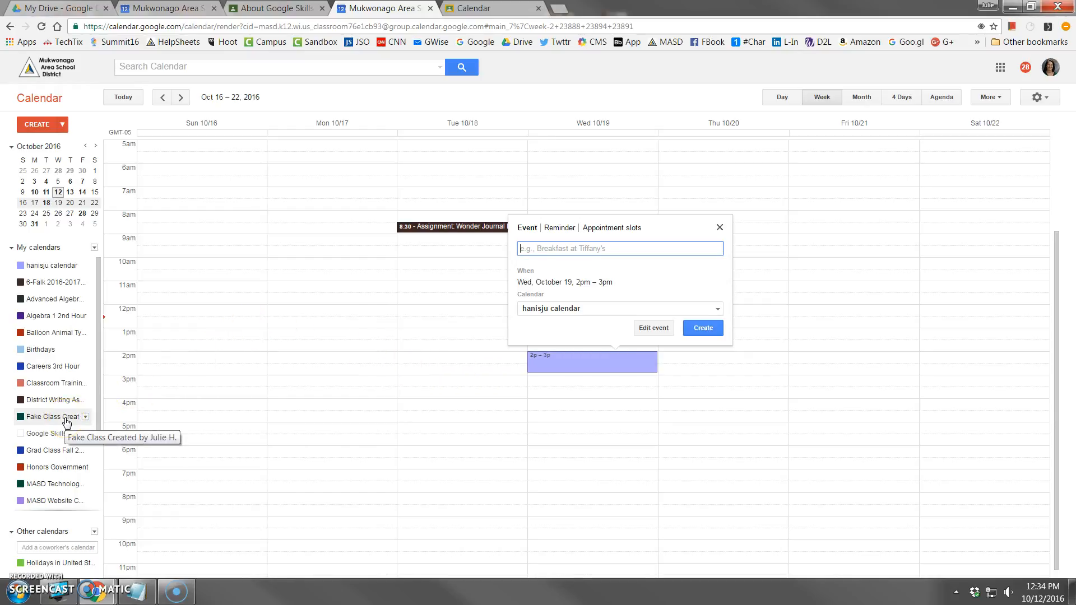
# Display the Google Skills Training Class calendar again and open its sharing settings.
pyautogui.click(70, 434)
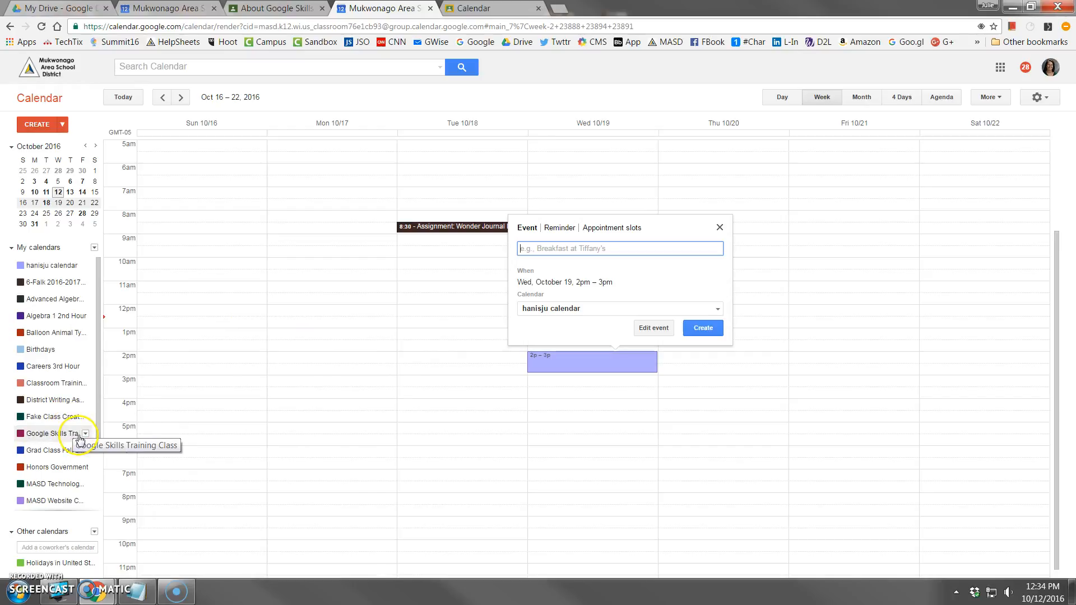
pyautogui.click(85, 435)
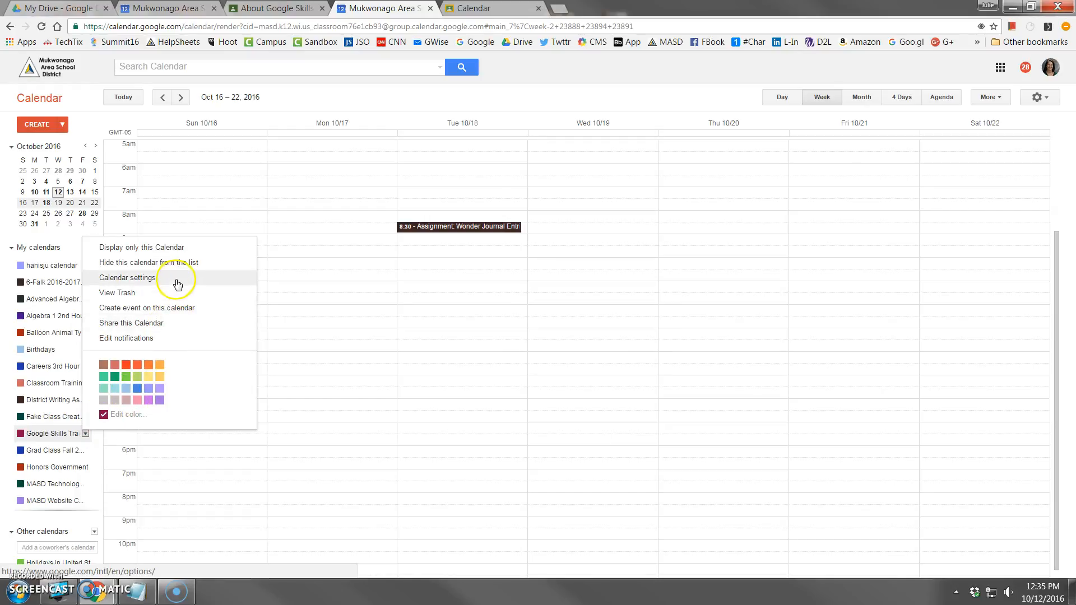
pyautogui.click(152, 323)
pyautogui.click(168, 334)
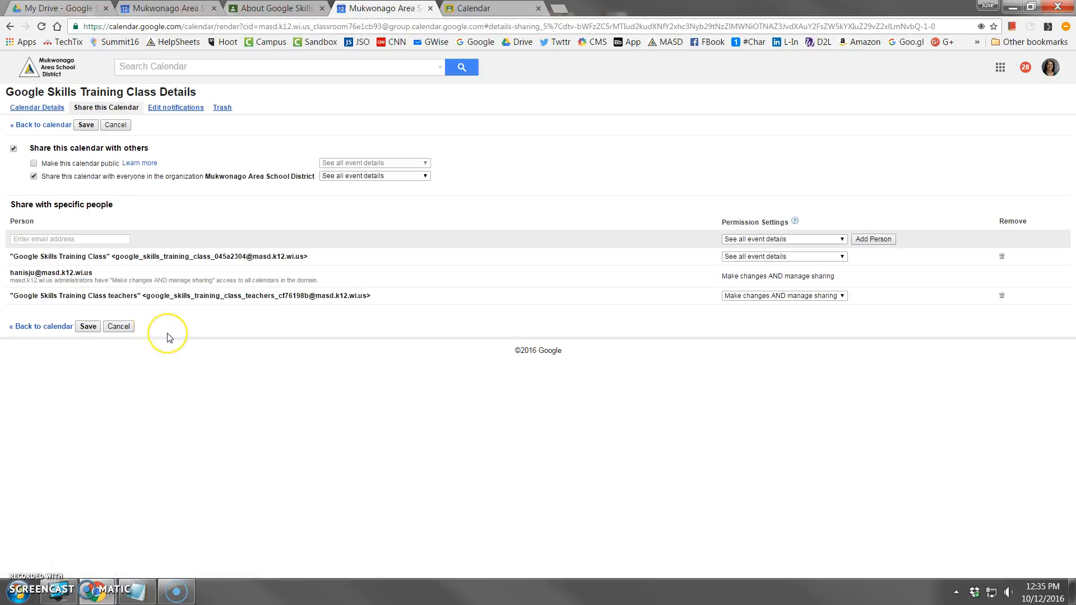
pyautogui.hotkey('ctrl', '+')
pyautogui.hotkey('ctrl', '+')
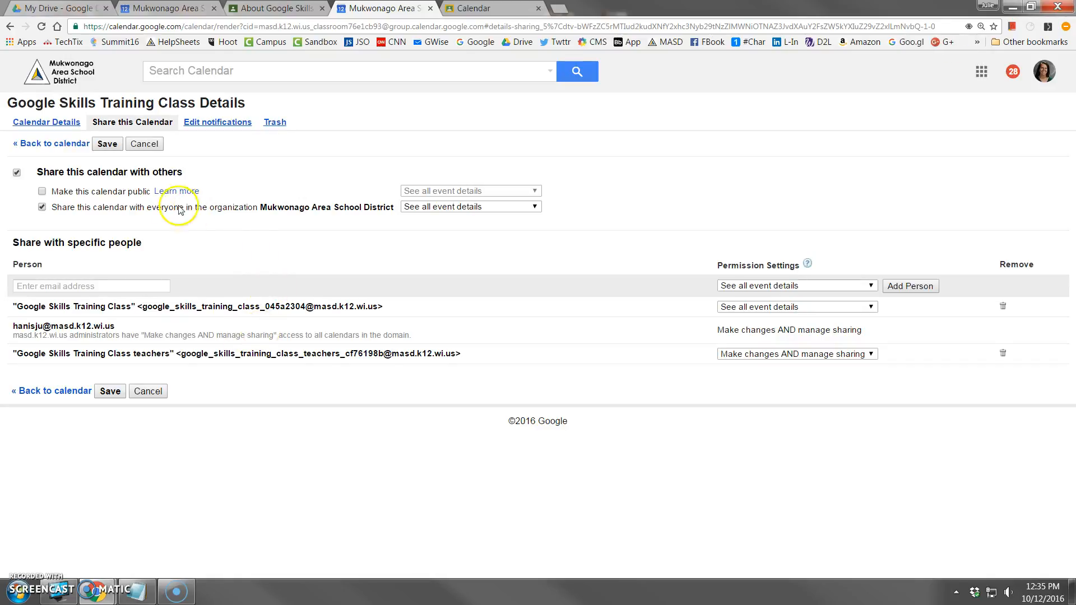
# Try to make the Google Skills Training Class calendar public in its sharing settings.
pyautogui.click(42, 192)
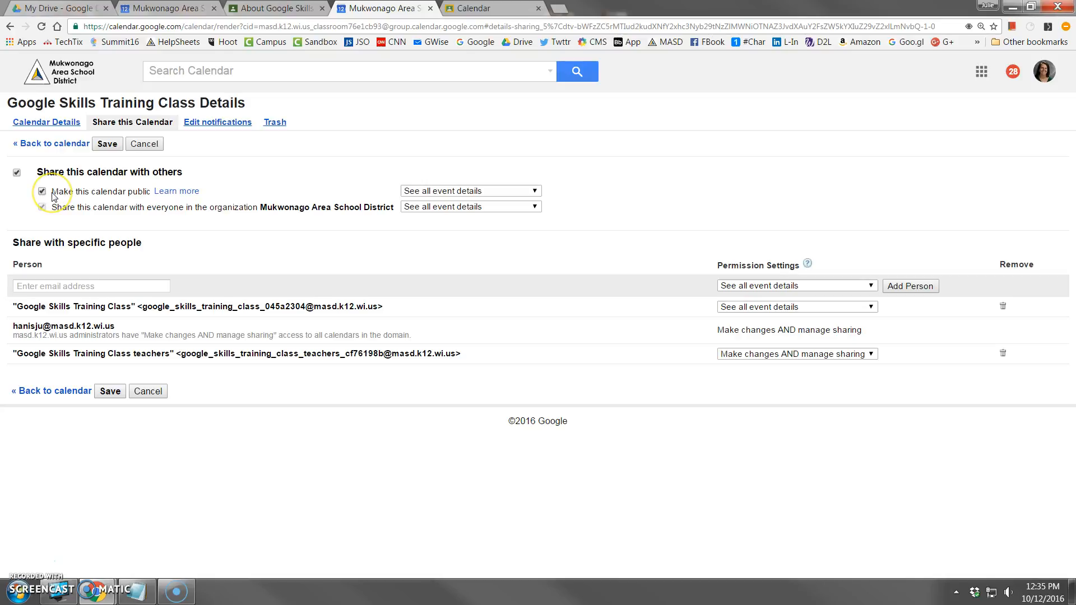
pyautogui.click(26, 286)
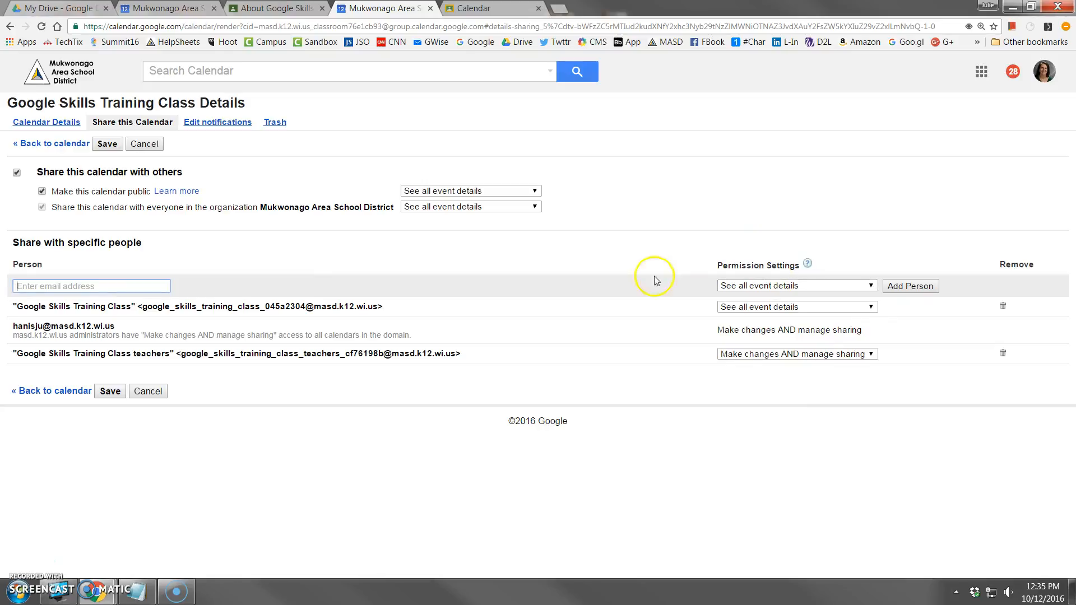
pyautogui.click(29, 121)
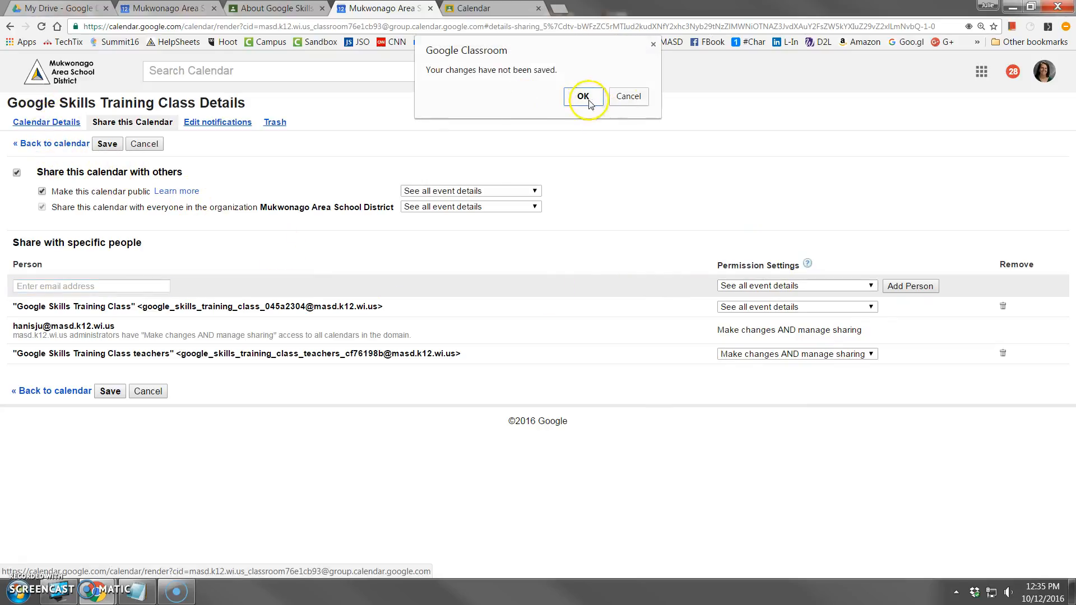
pyautogui.click(624, 98)
# Open the calendar's details without saving the sharing changes and select its entire embed code.
pyautogui.click(48, 126)
pyautogui.click(583, 115)
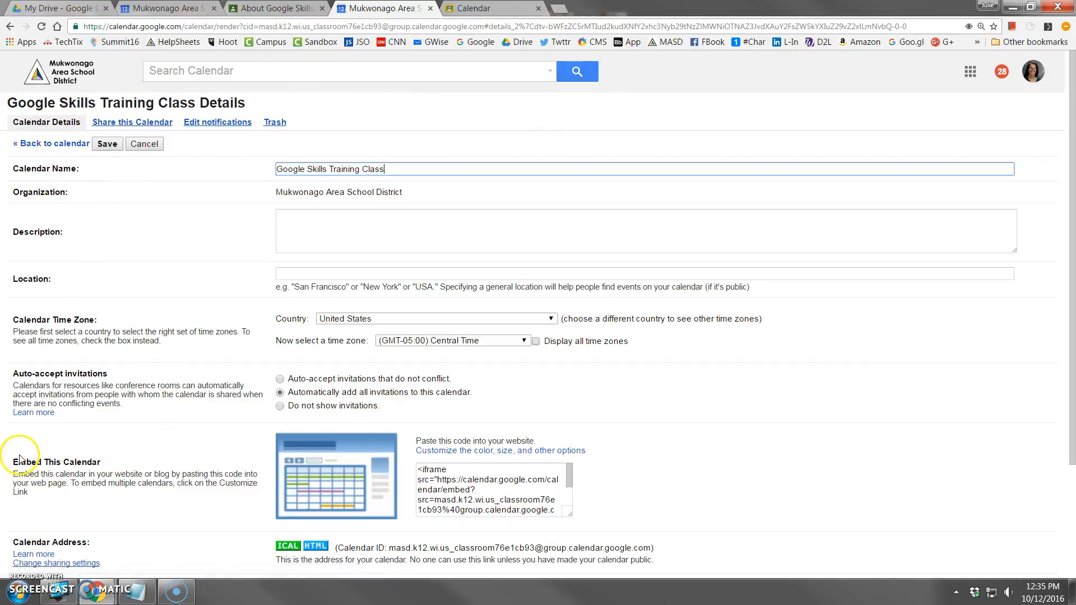
pyautogui.moveTo(12, 463); pyautogui.dragTo(106, 468)
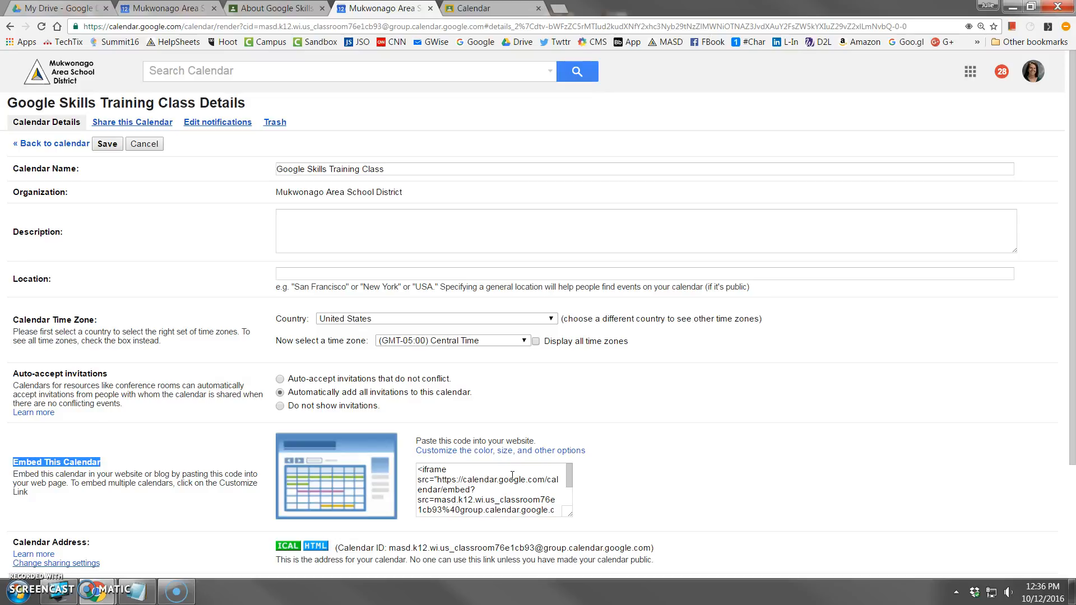
pyautogui.moveTo(418, 470); pyautogui.dragTo(557, 537)
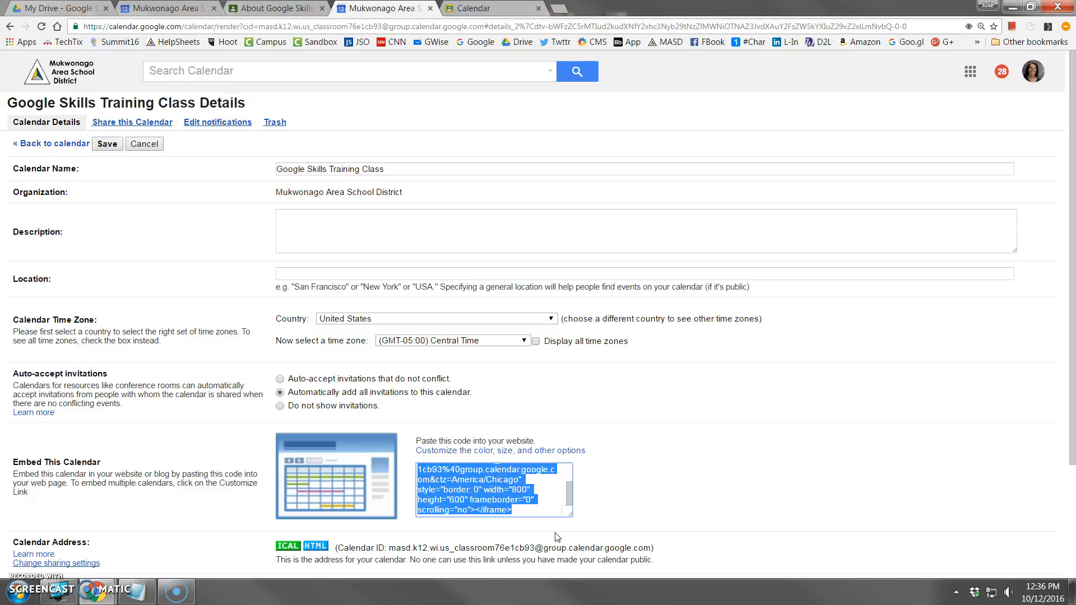
# Switch back to the Google Skills Training Class information page in Google Classroom.
pyautogui.click(308, 8)
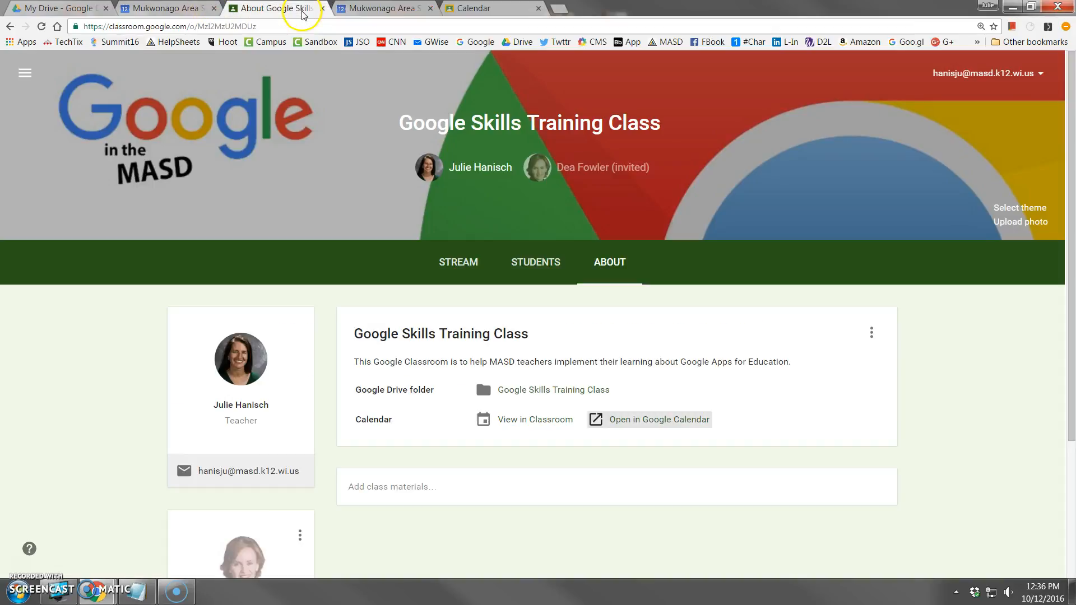